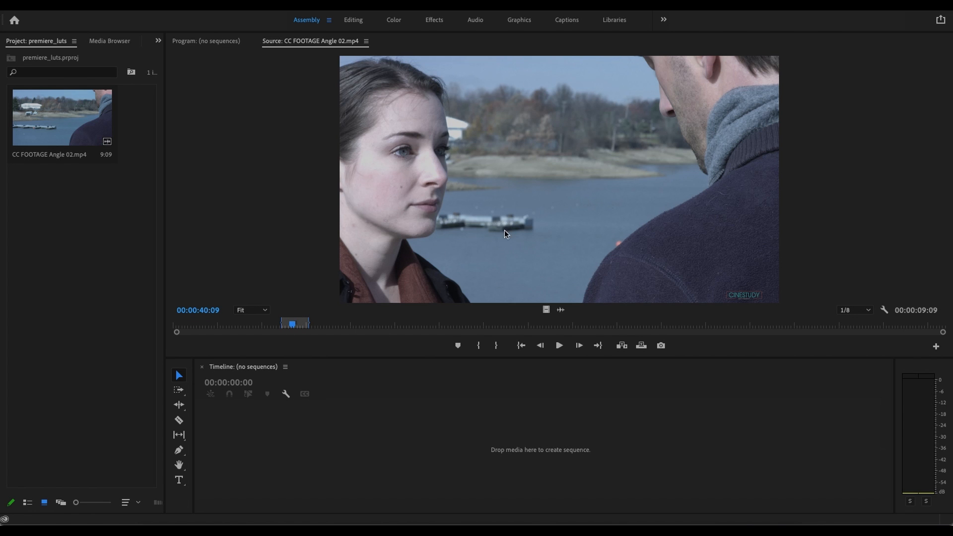
# - Create a sequence from CC FOOTAGE Angle 02.mp4, unlink the clip's video and audio, and delete the audio
pyautogui.moveTo(496, 170); pyautogui.dragTo(300, 454)
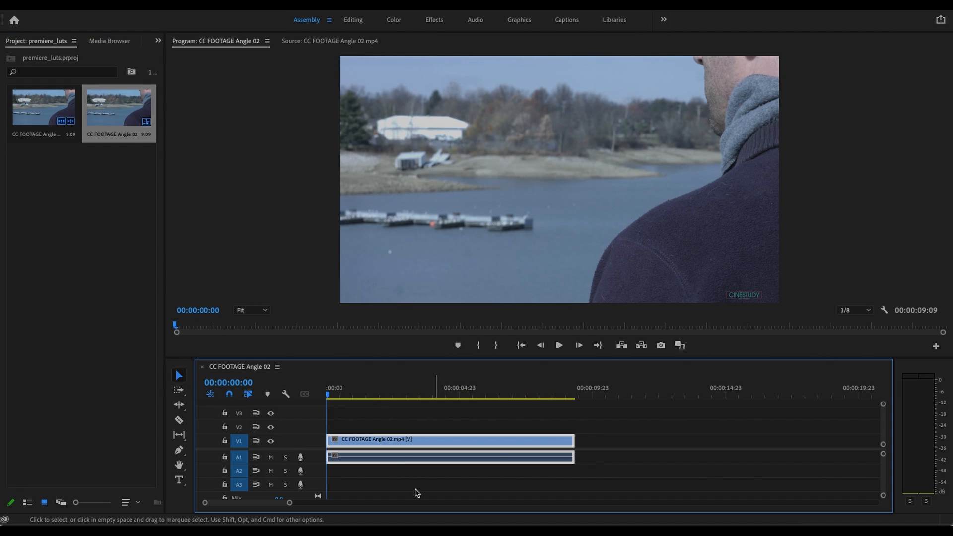
pyautogui.rightClick(406, 445)
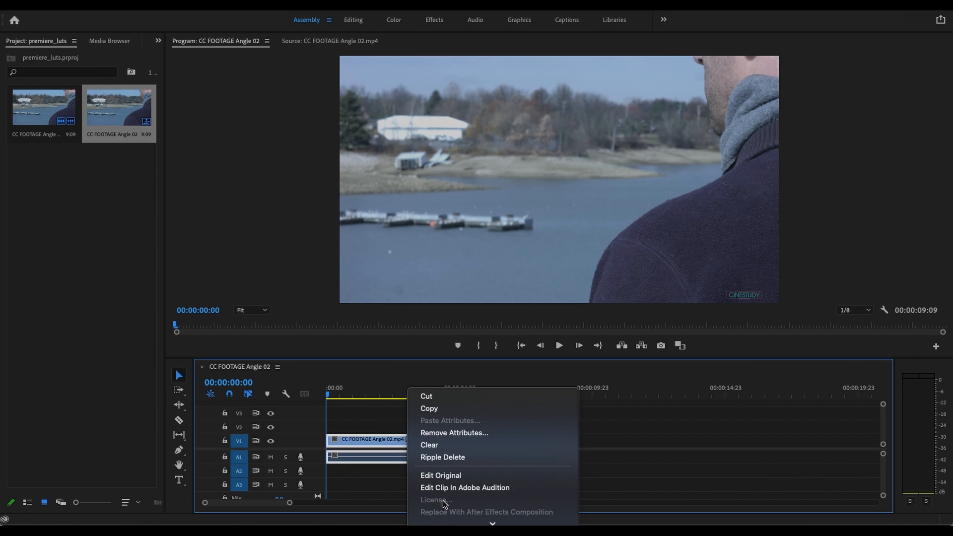
pyautogui.click(453, 394)
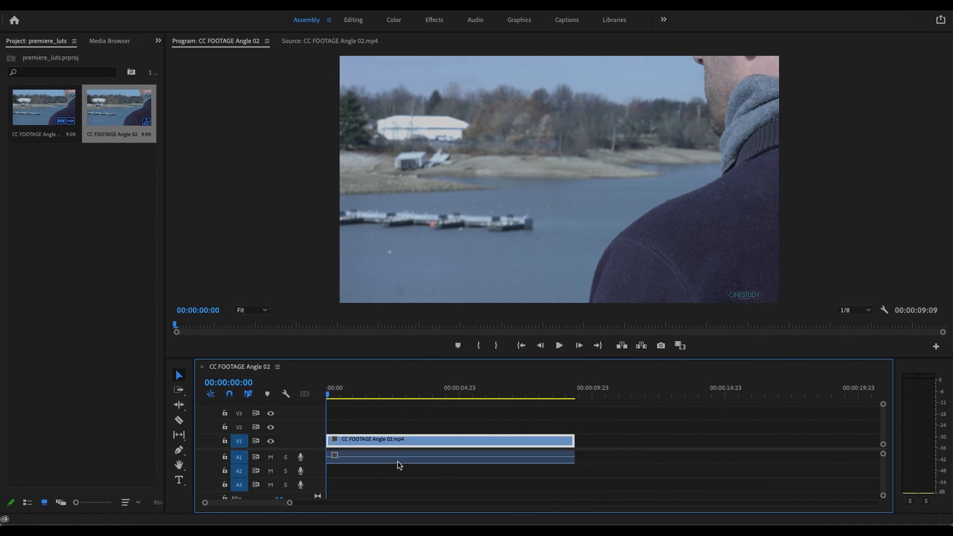
pyautogui.click(400, 464)
pyautogui.press('Delete')
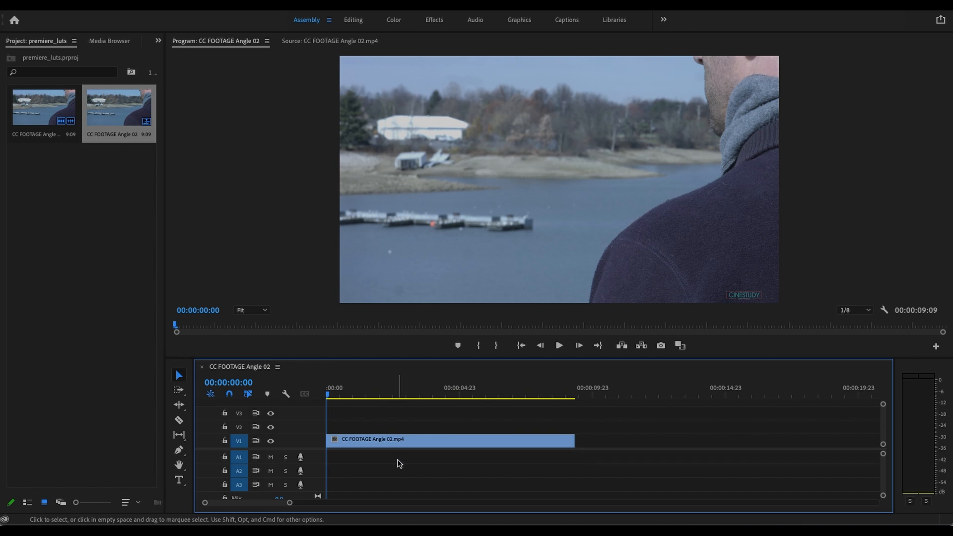
# - Move the playhead to 00:00:03:06 and warm the footage clip with a Lumetri temperature of 13.7 in the Color workspace
pyautogui.click(351, 21)
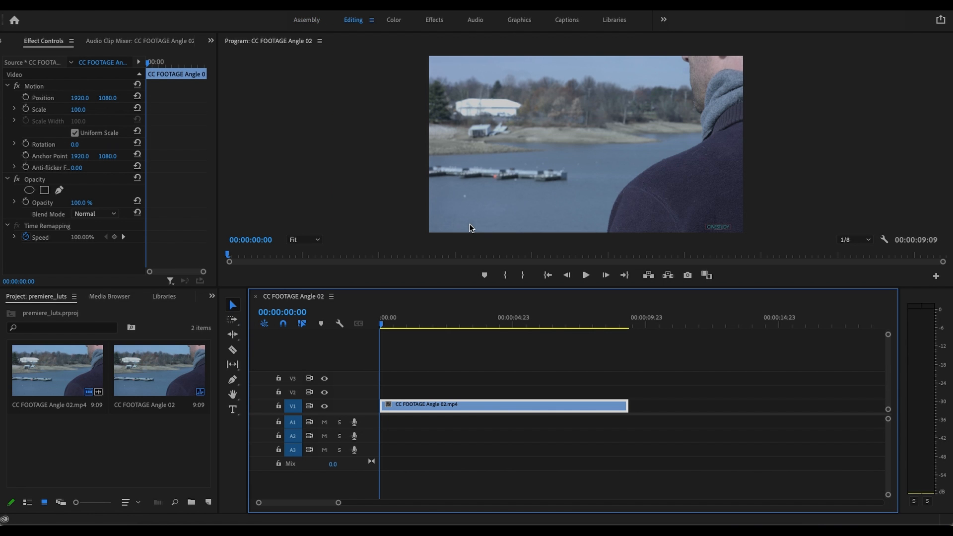
pyautogui.moveTo(382, 324); pyautogui.dragTo(466, 348)
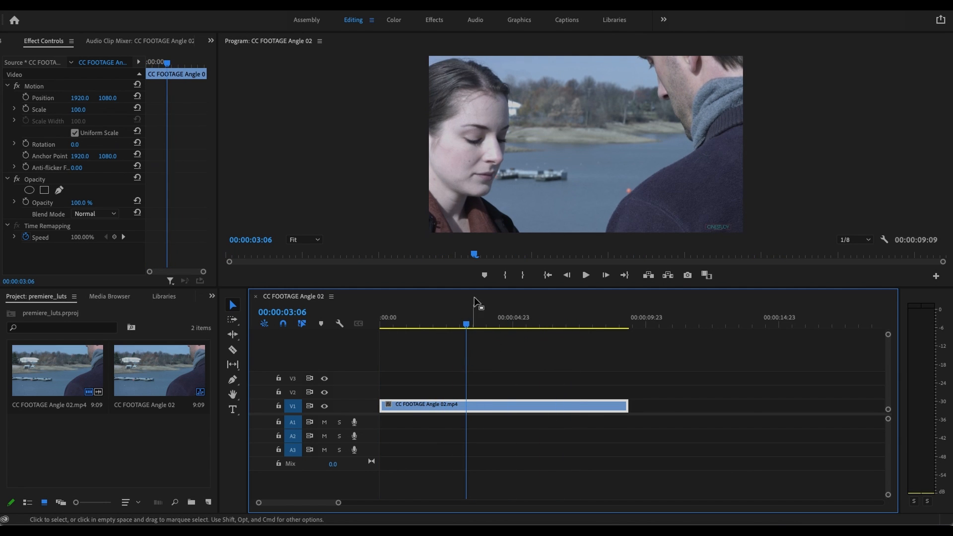
pyautogui.click(393, 21)
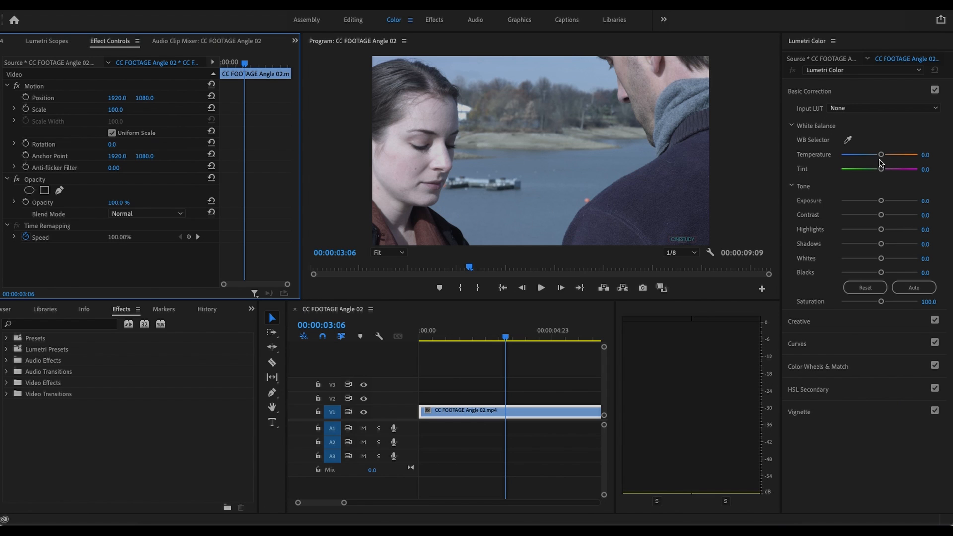
pyautogui.moveTo(882, 160); pyautogui.dragTo(884, 162)
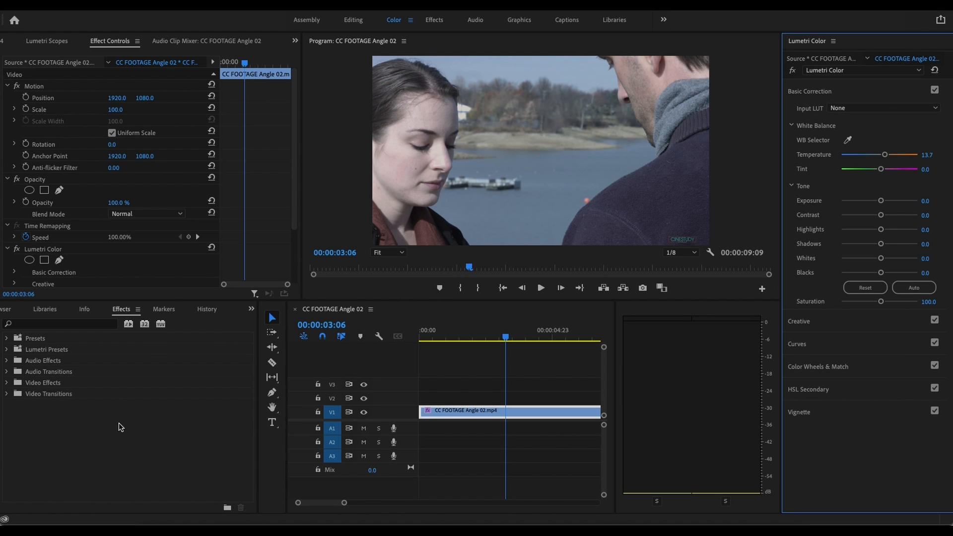
# - Create a new adjustment layer in the premiere_luts project with the default video settings
pyautogui.click(252, 310)
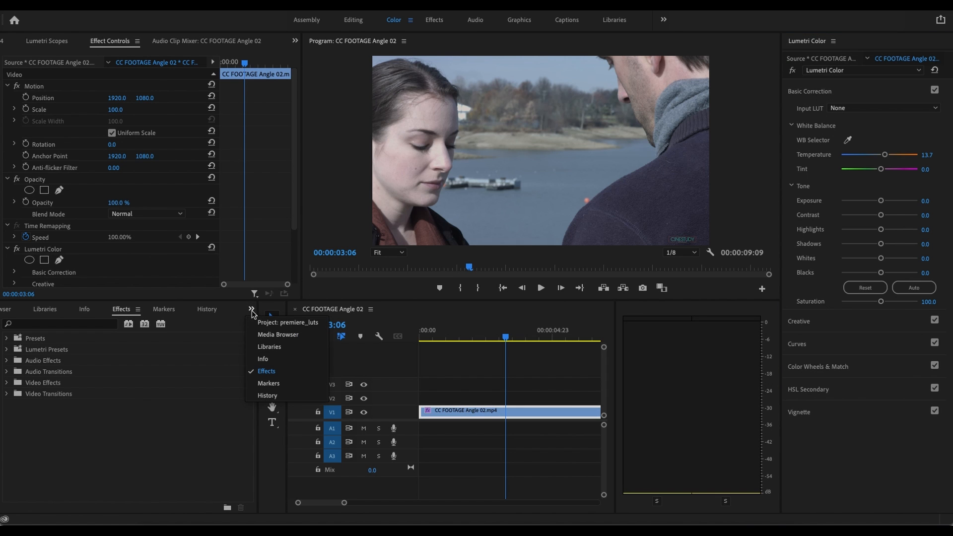
pyautogui.click(280, 323)
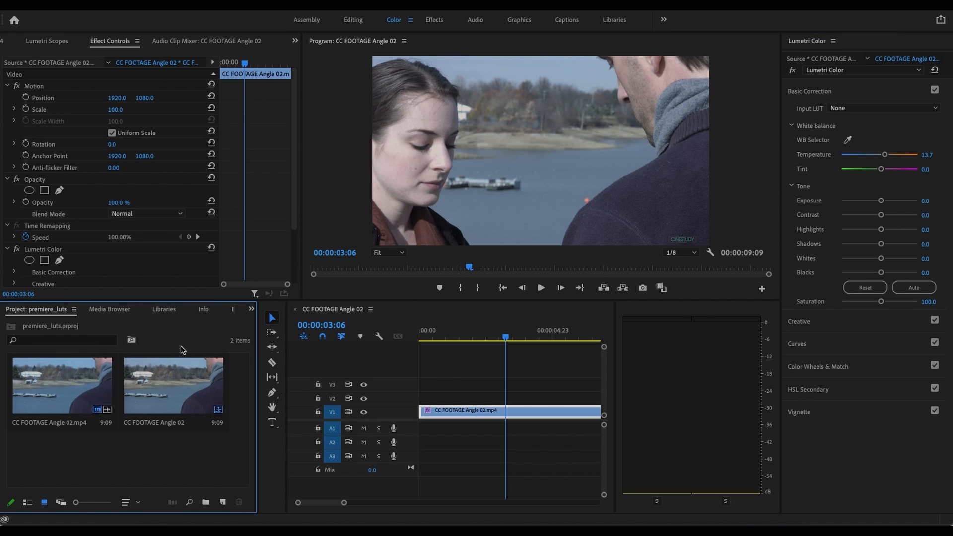
pyautogui.click(227, 501)
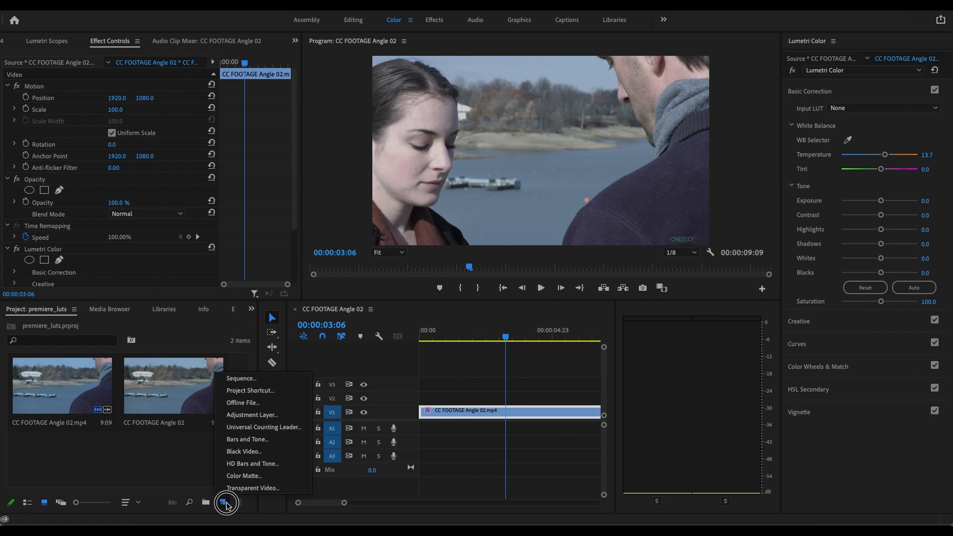
pyautogui.click(272, 416)
pyautogui.click(533, 313)
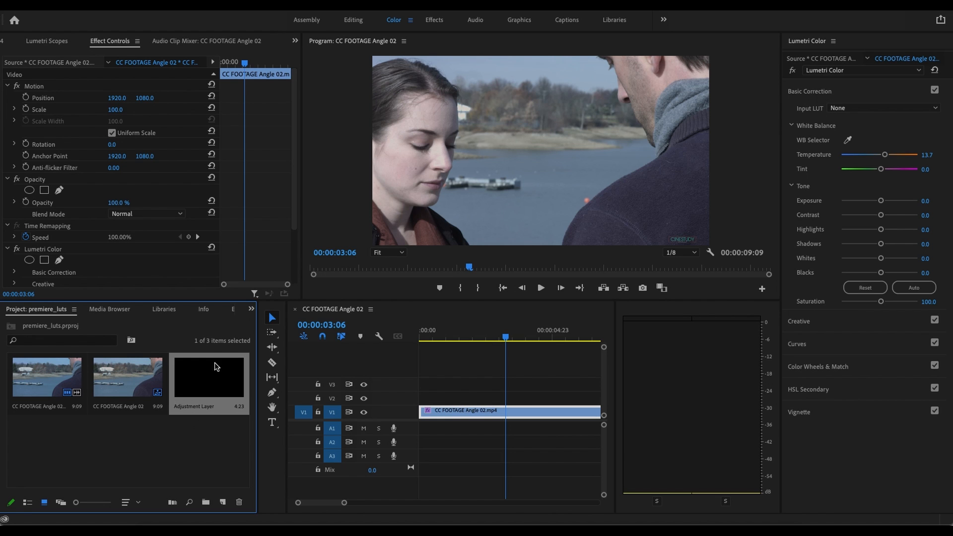
# - Place the adjustment layer on track V2 from the sequence start and extend it to the end of the footage clip
pyautogui.moveTo(218, 386); pyautogui.dragTo(422, 397)
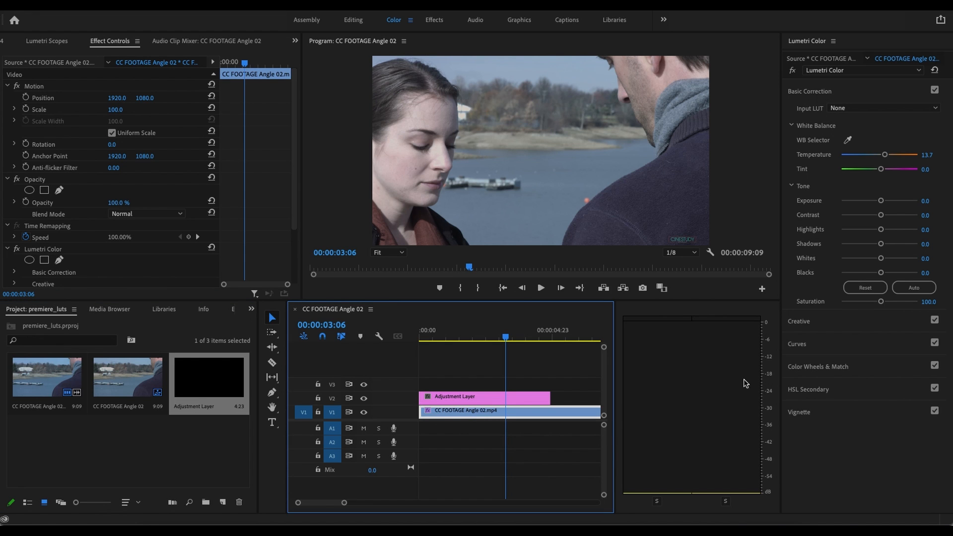
pyautogui.moveTo(619, 414); pyautogui.dragTo(741, 413)
pyautogui.click(543, 396)
pyautogui.moveTo(550, 397); pyautogui.dragTo(668, 411)
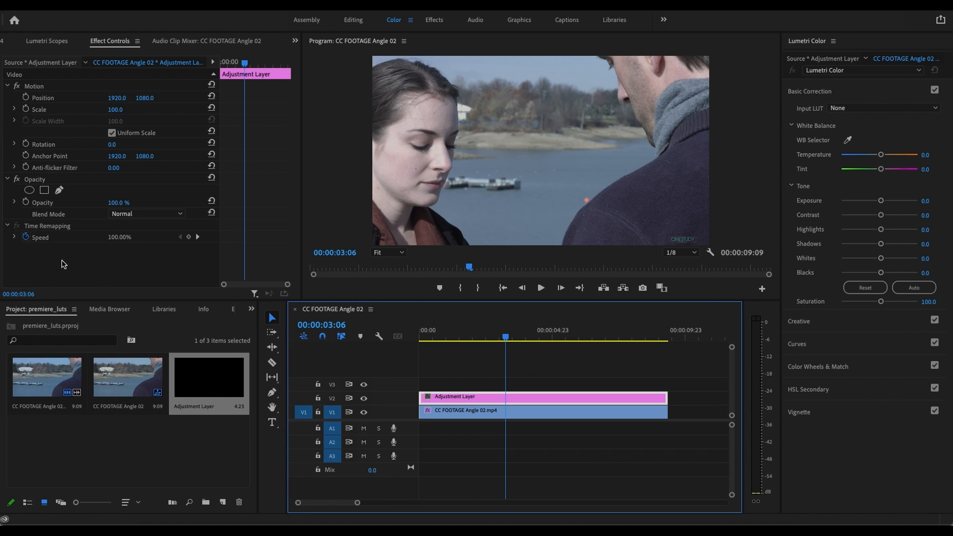
# - Add a Lumetri Color effect to the adjustment layer and rename the effect as Correction
pyautogui.click(882, 217)
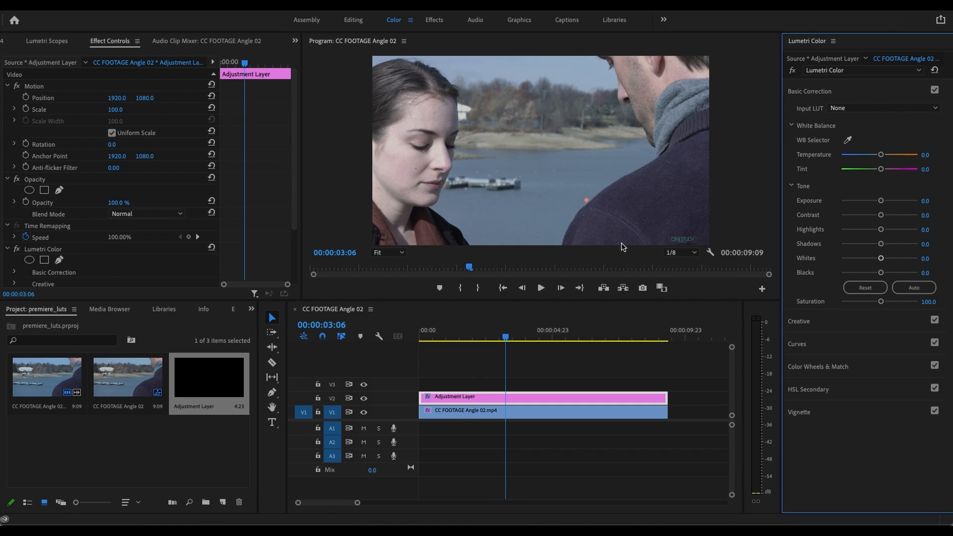
pyautogui.moveTo(292, 213); pyautogui.dragTo(293, 278)
pyautogui.click(59, 177)
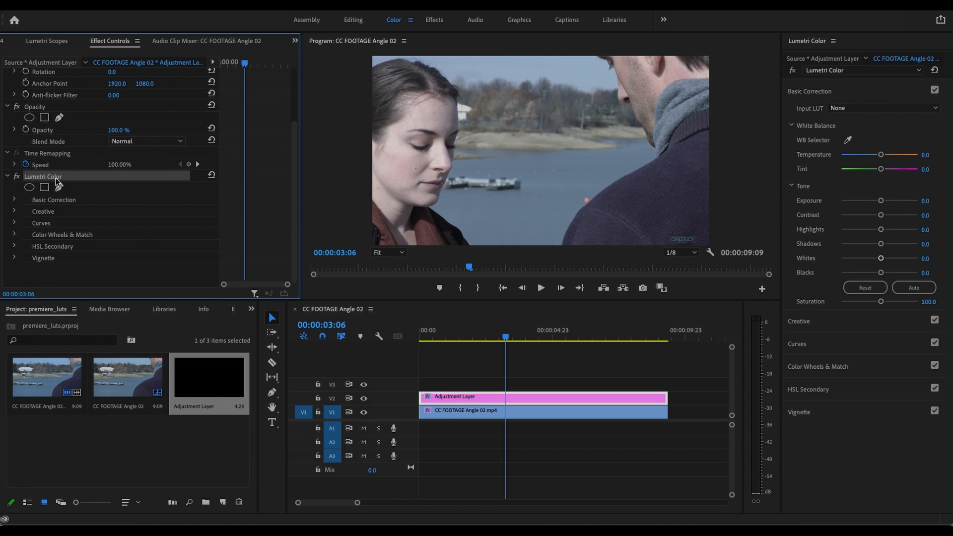
pyautogui.rightClick(54, 181)
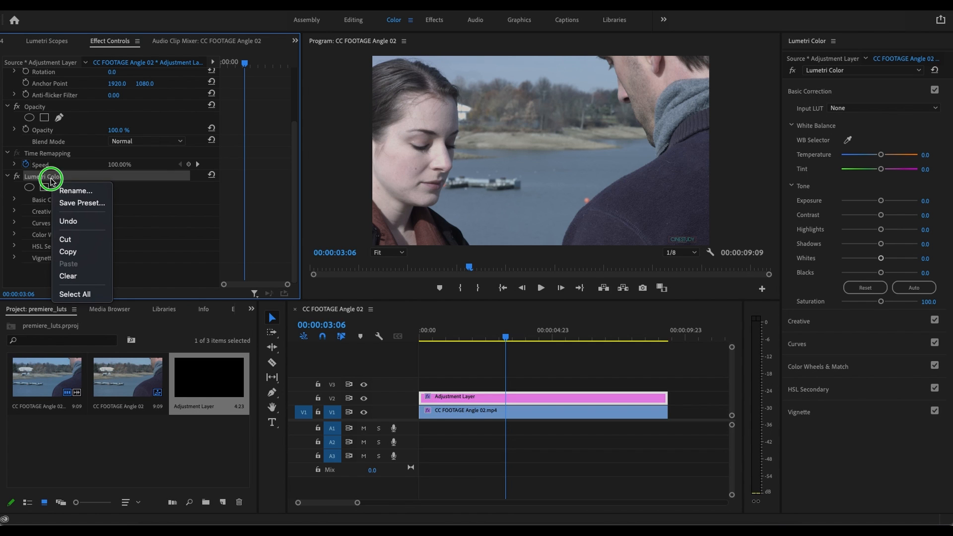
pyautogui.click(79, 196)
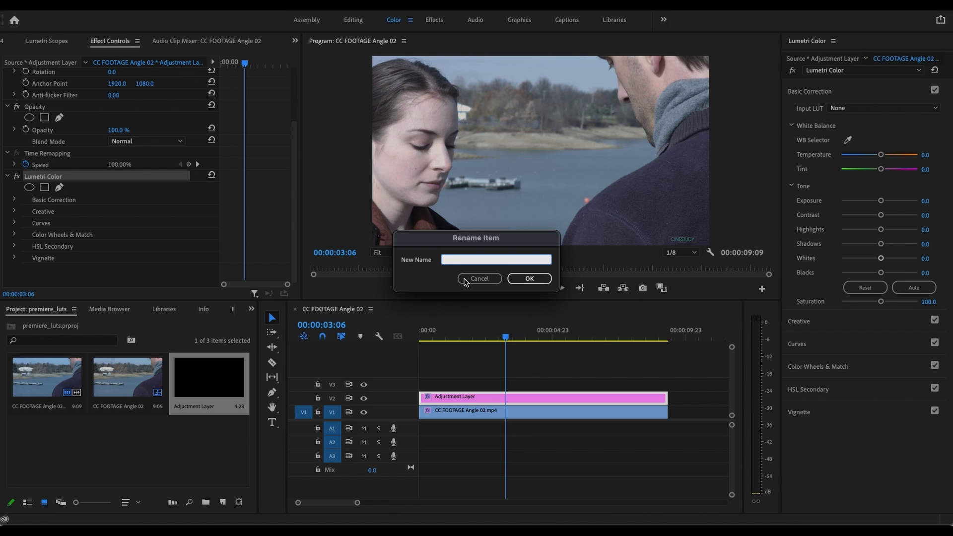
pyautogui.write('C')
pyautogui.press('BackSpace')
pyautogui.click(527, 279)
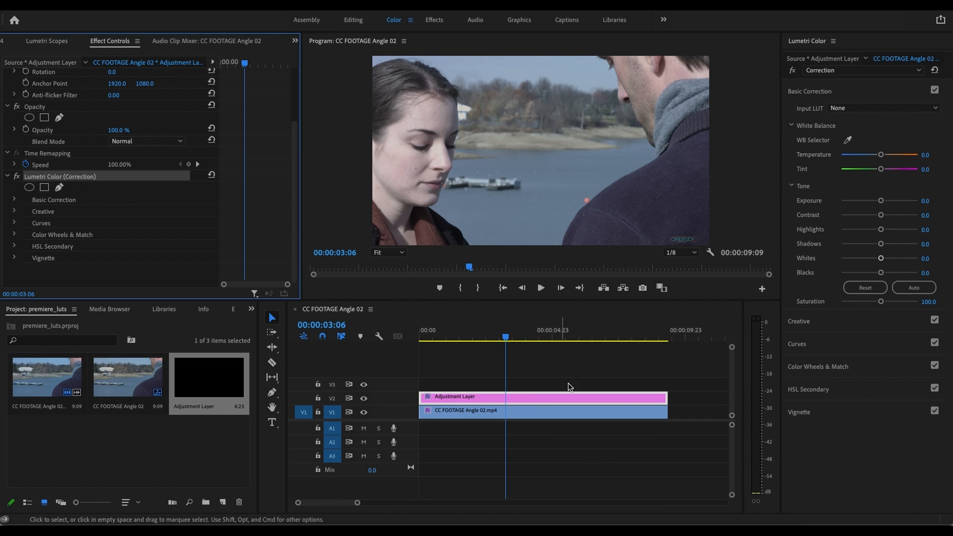
# - Set the Correction effect's exposure to 0.1, contrast to 6.5, highlights to -15.1 and blacks to 3.6
pyautogui.click(480, 398)
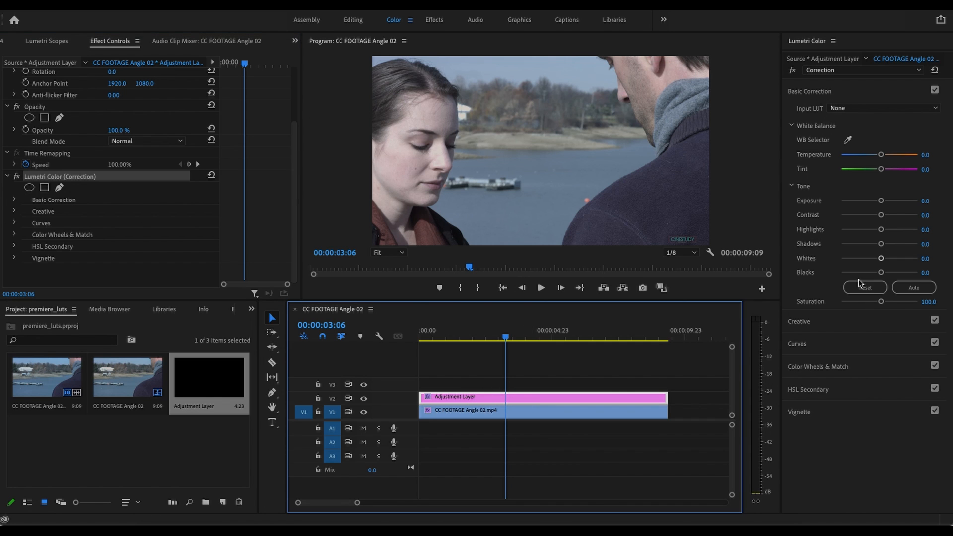
pyautogui.moveTo(879, 202); pyautogui.dragTo(875, 228)
pyautogui.moveTo(880, 273); pyautogui.dragTo(881, 273)
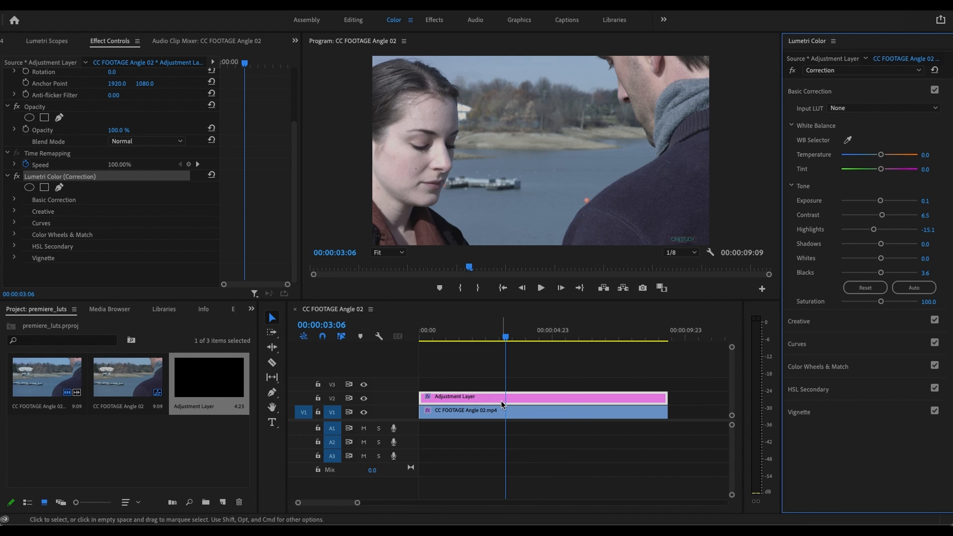
# - Find Lumetri Color in the Effects workspace and apply it as a second effect to the adjustment layer
pyautogui.click(433, 20)
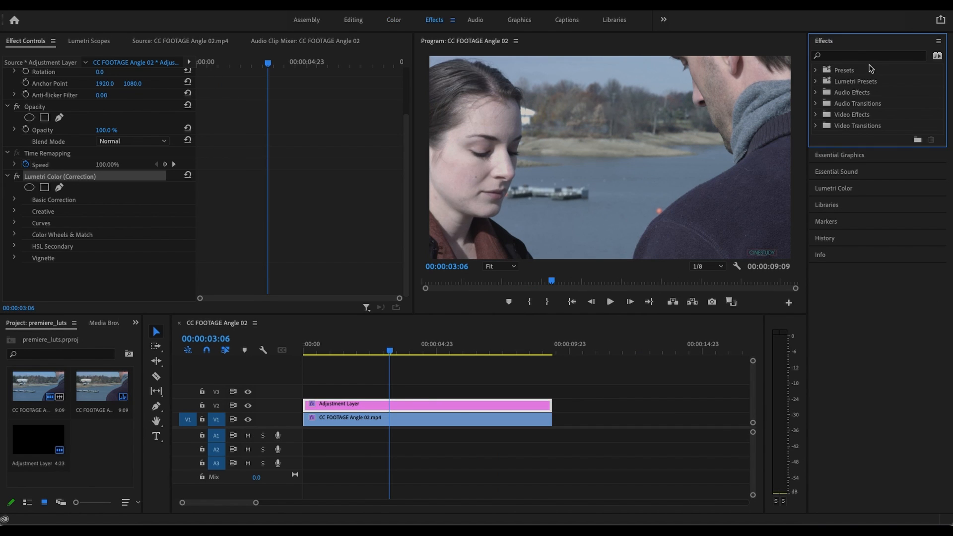
pyautogui.click(848, 56)
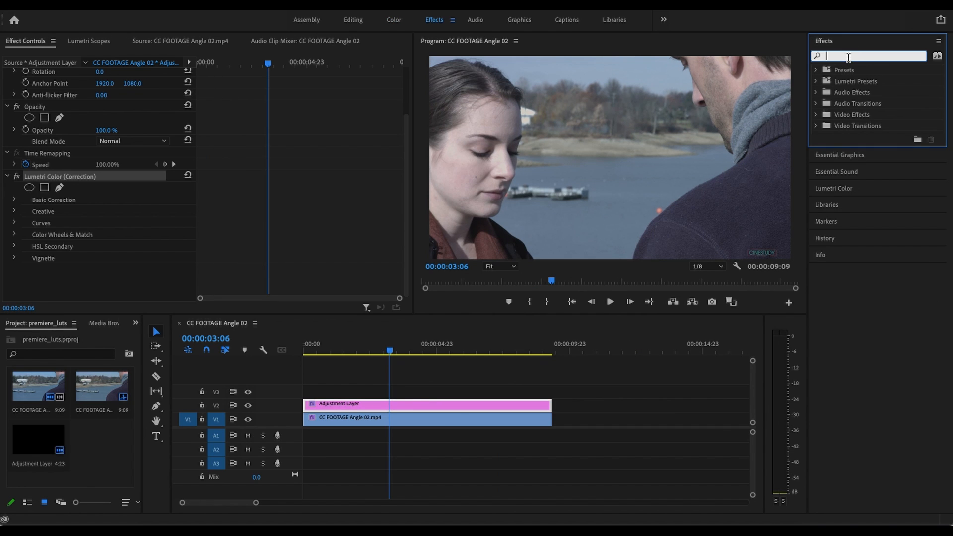
pyautogui.write('Lume')
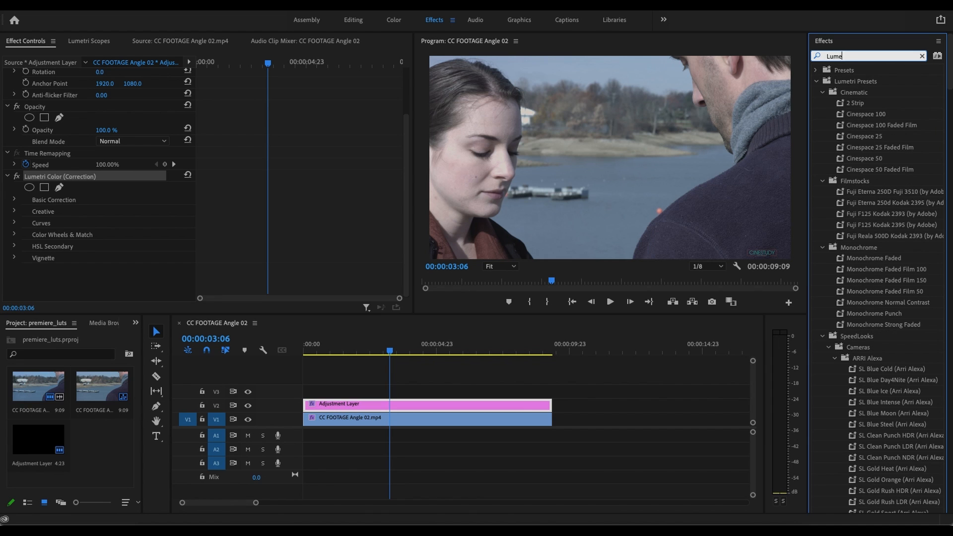
pyautogui.write('tri C')
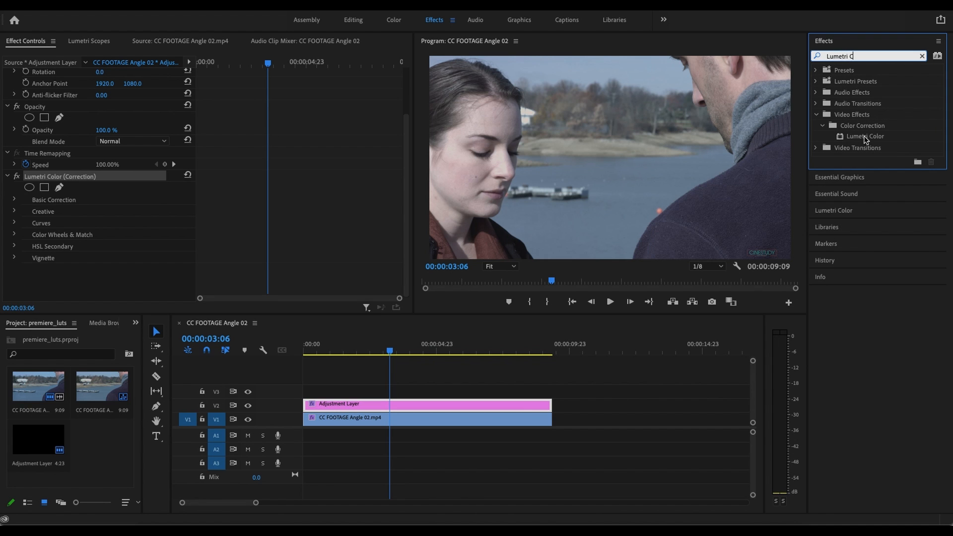
pyautogui.moveTo(862, 138); pyautogui.dragTo(414, 407)
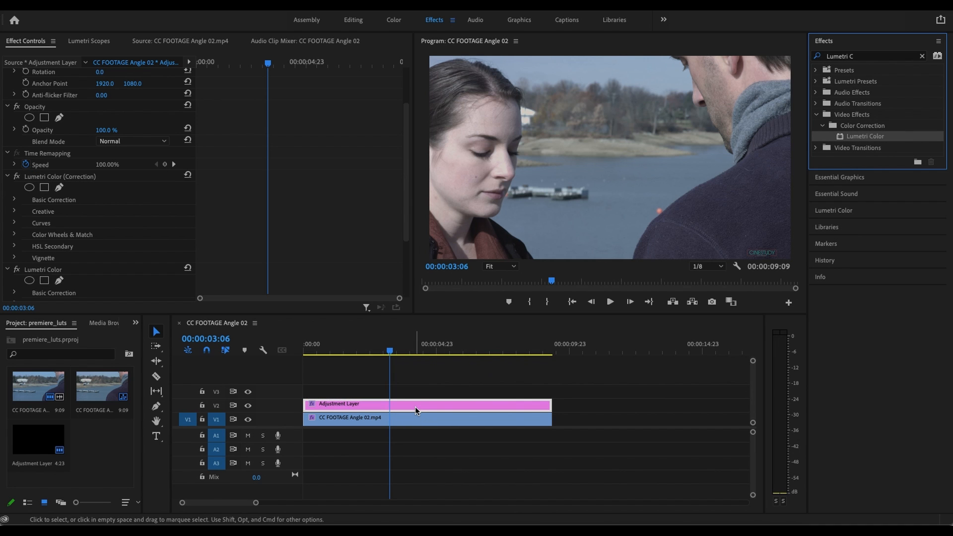
# - Rename the adjustment layer's second Lumetri Color effect as LUT or Grade
pyautogui.scroll(-1, 80, 179)
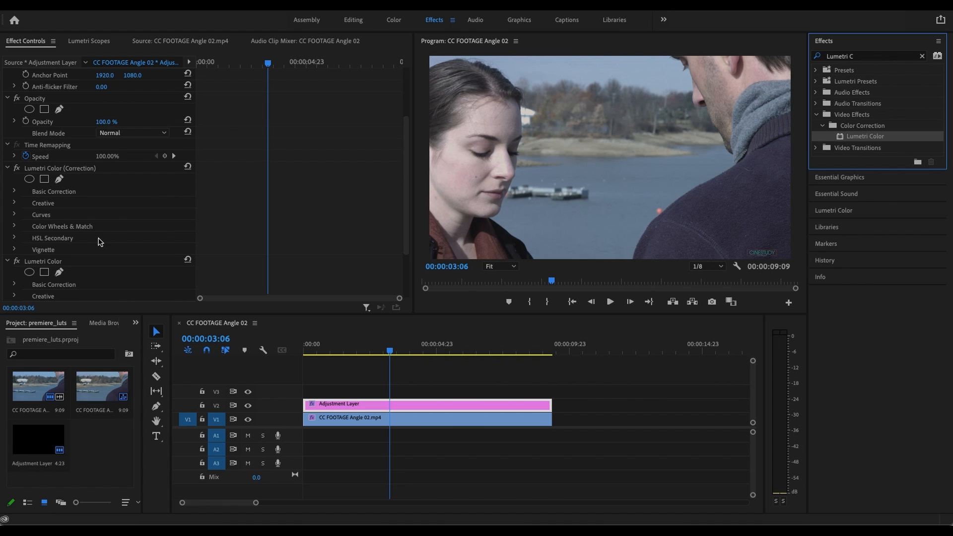
pyautogui.click(79, 170)
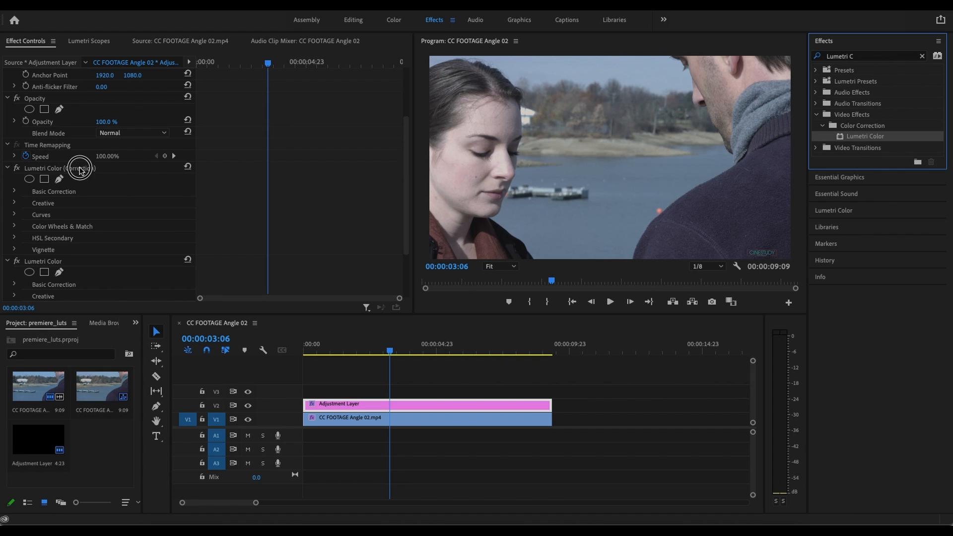
pyautogui.click(56, 264)
pyautogui.rightClick(58, 264)
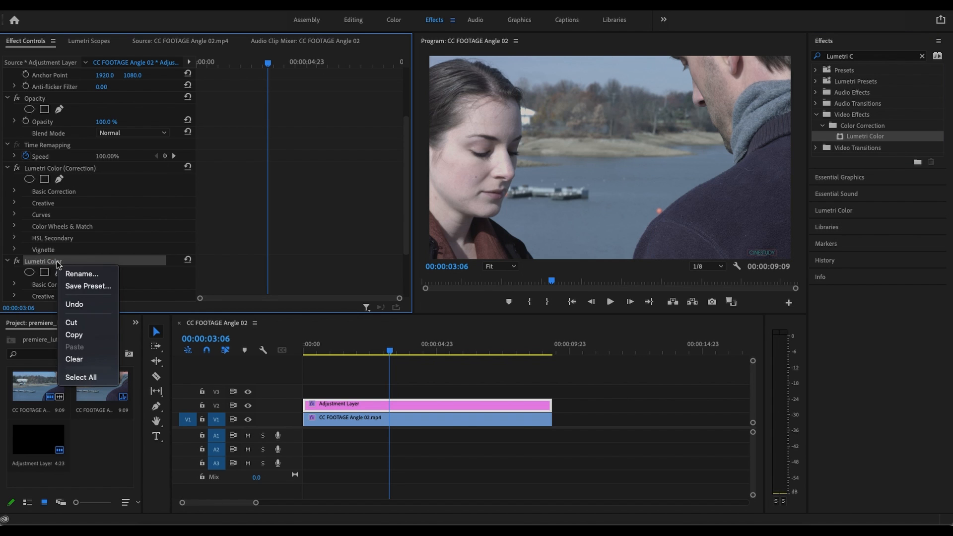
pyautogui.click(84, 275)
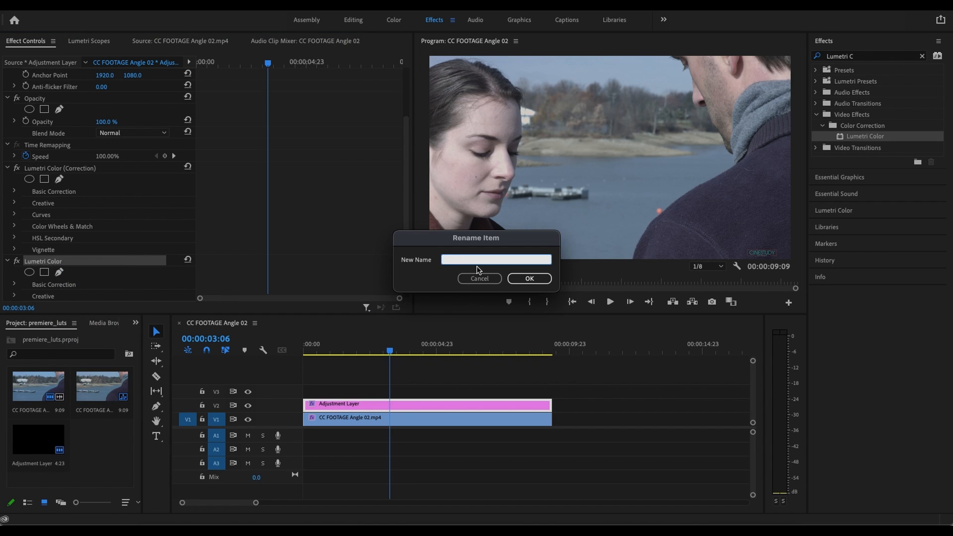
pyautogui.write('LUT or Grade')
pyautogui.click(532, 279)
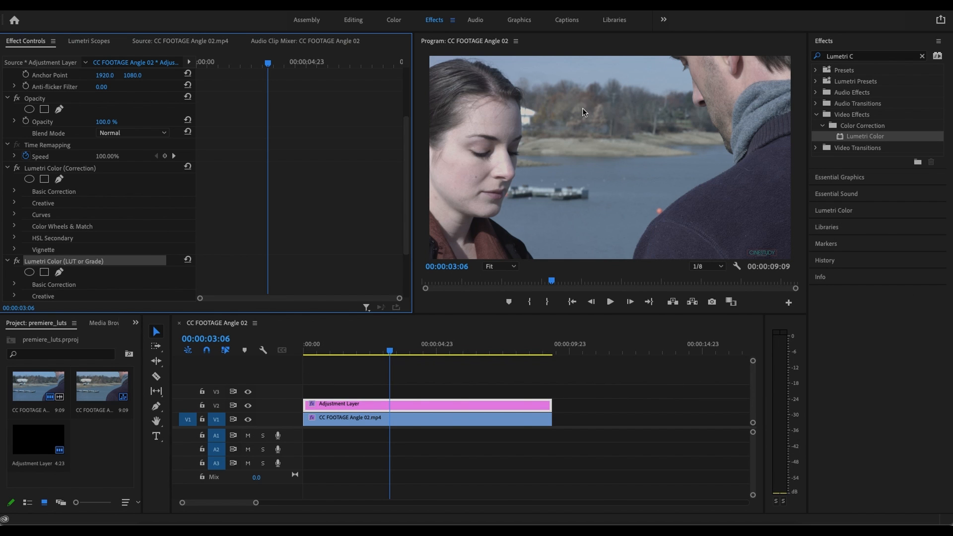
# - Return to the Color workspace and select the adjustment layer's Lumetri Color (Correction) effect
pyautogui.click(395, 20)
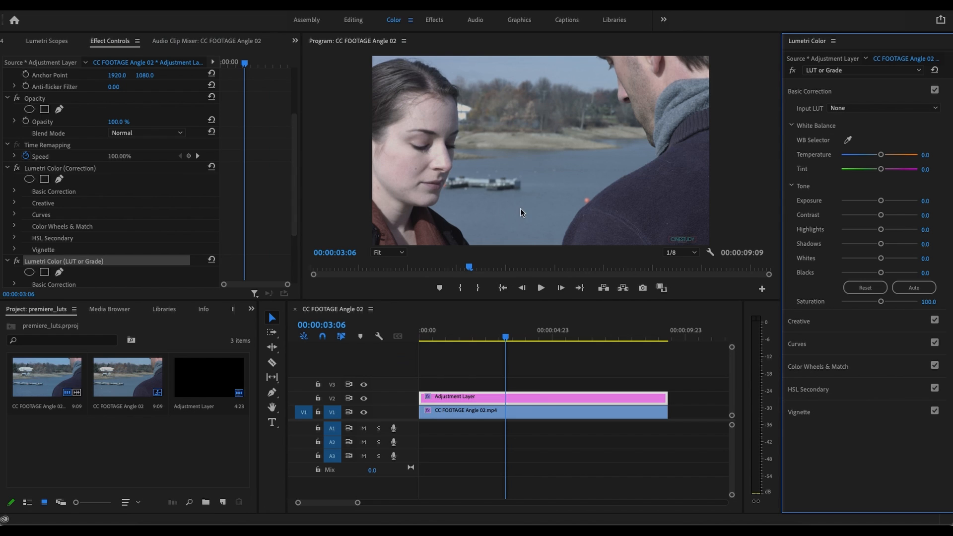
pyautogui.scroll(-1, 106, 200)
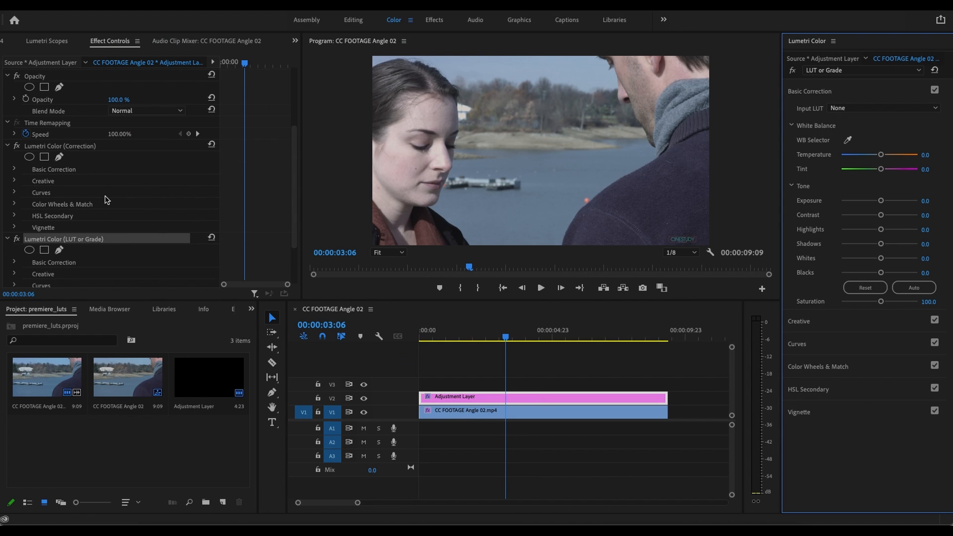
pyautogui.click(83, 146)
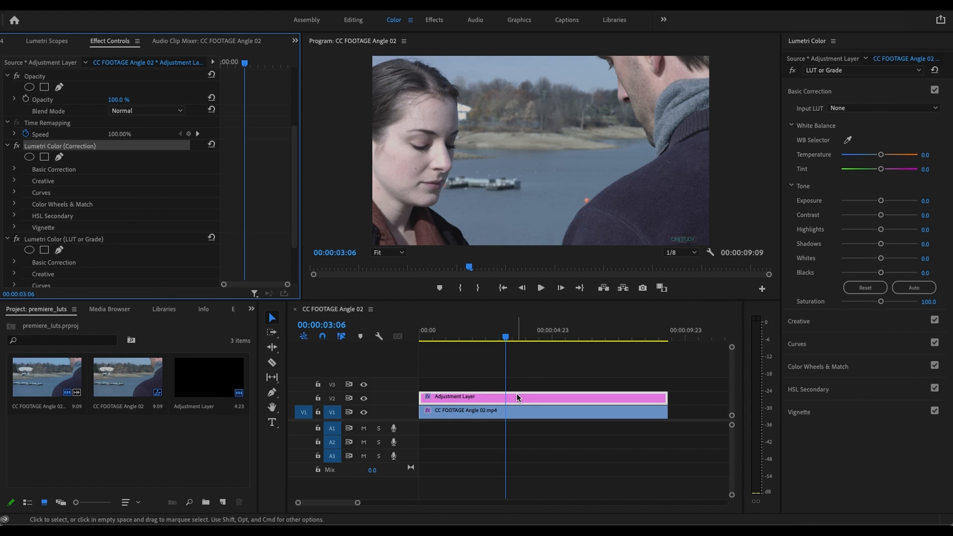
pyautogui.click(85, 148)
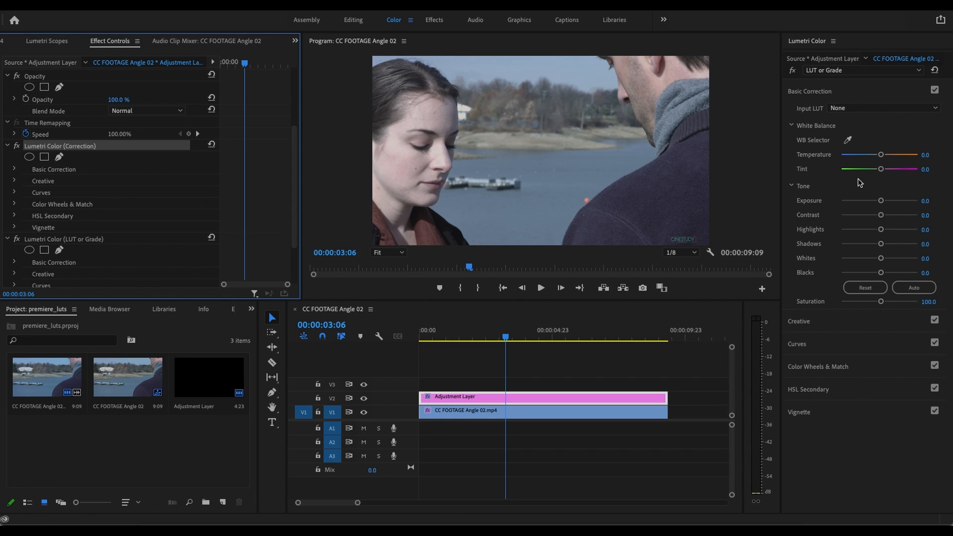
# - View the Correction effect's Basic Correction settings in Lumetri Color and switch back to the LUT or Grade effect
pyautogui.click(913, 72)
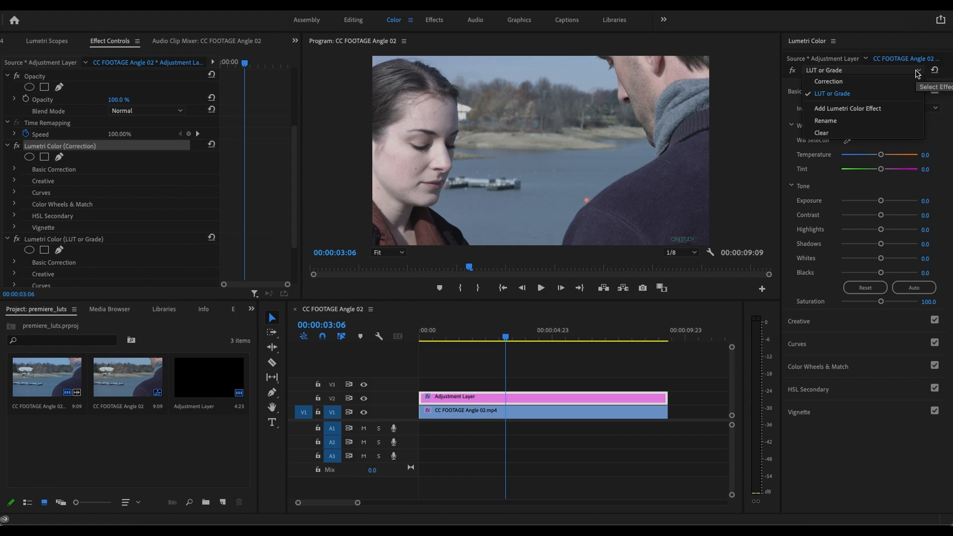
pyautogui.click(850, 81)
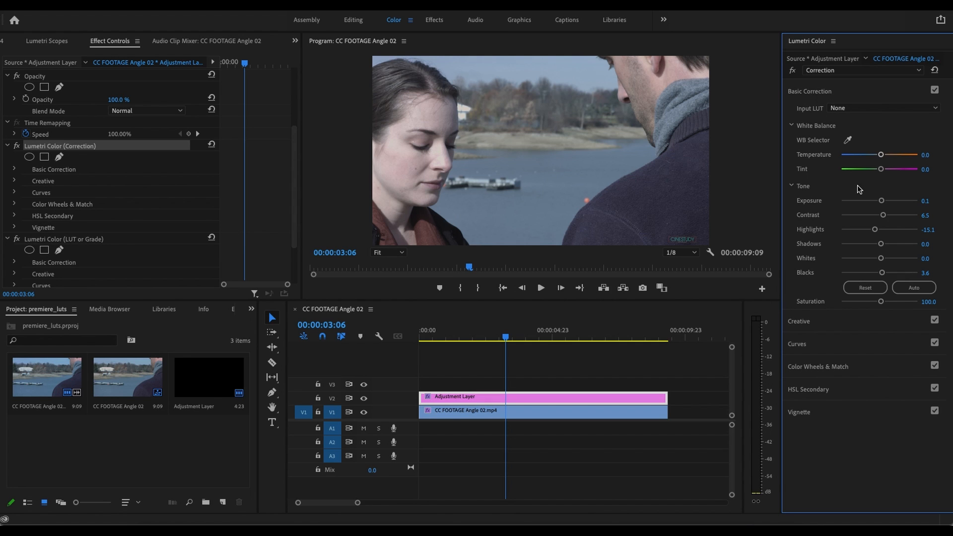
pyautogui.click(75, 239)
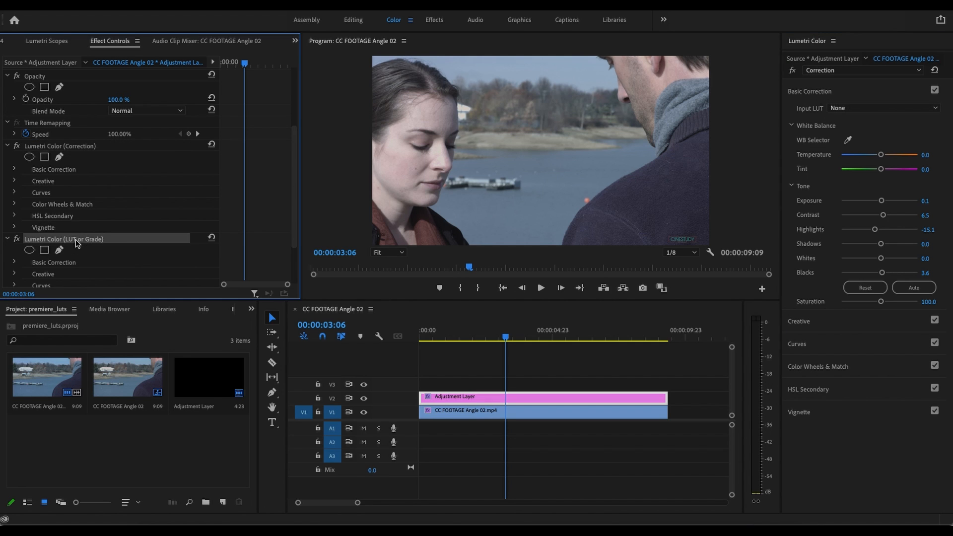
pyautogui.click(850, 70)
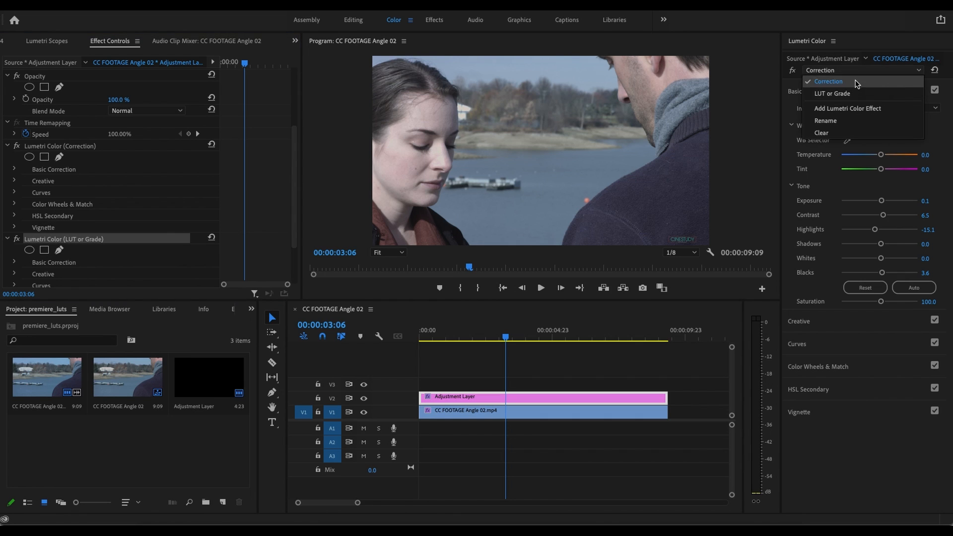
pyautogui.click(834, 95)
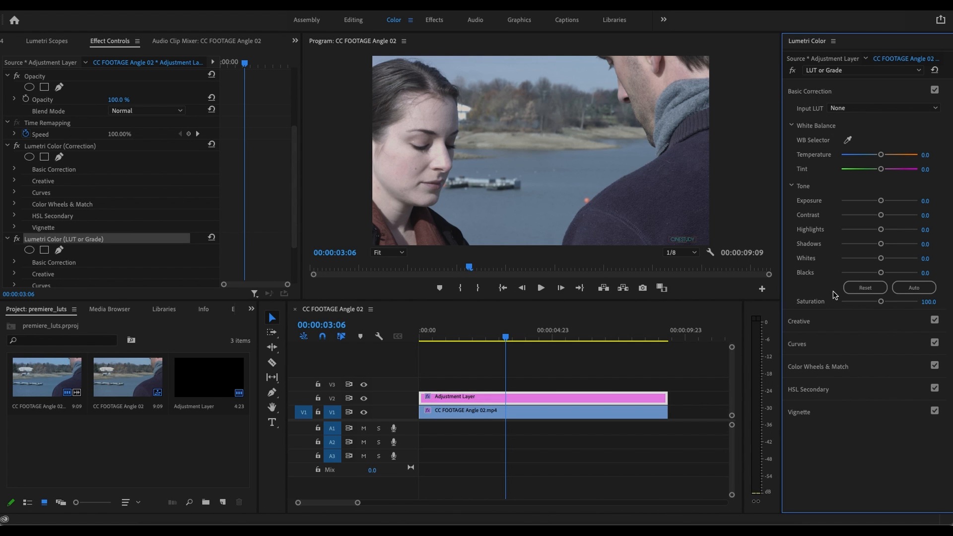
# - Apply the Faded 47 creative look to the LUT or Grade effect, with intensity 54.7 and vibrance -19.4
pyautogui.click(829, 322)
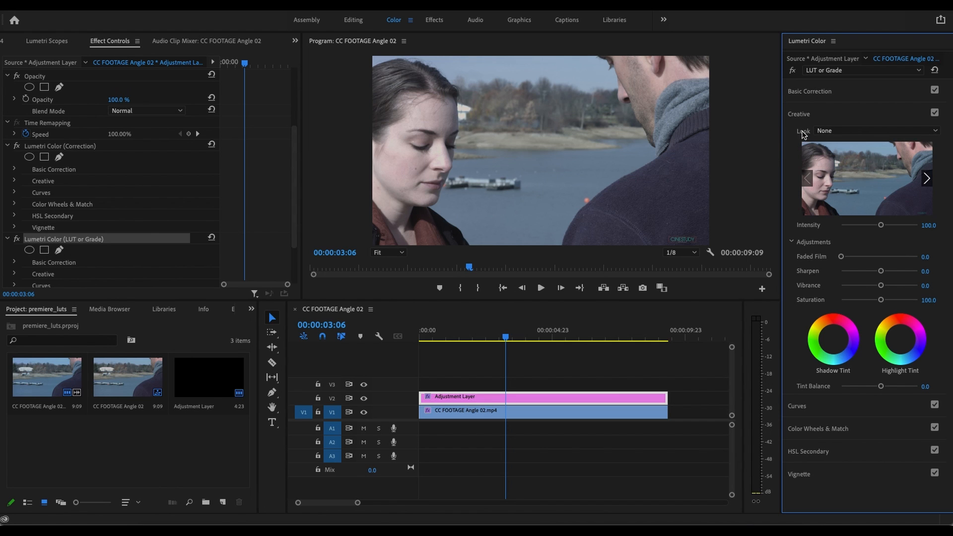
pyautogui.click(907, 134)
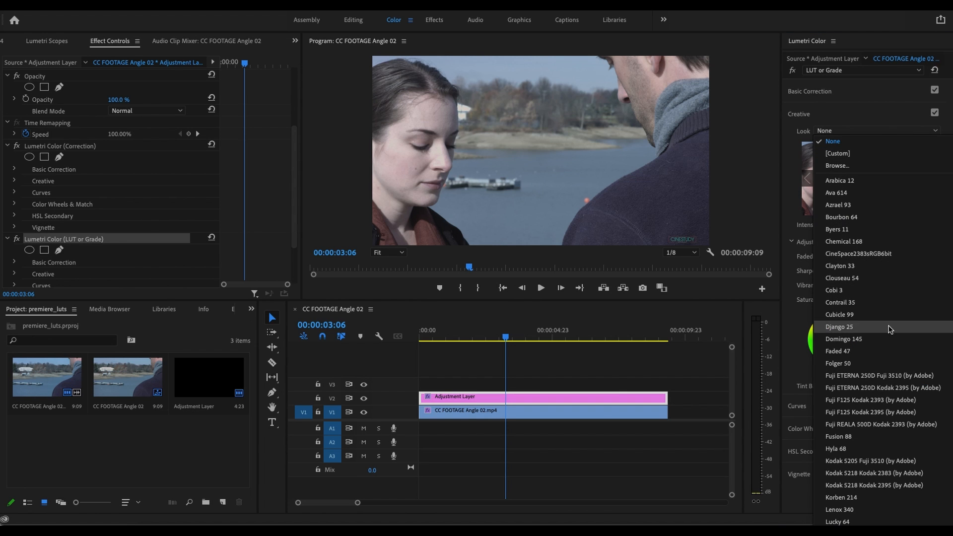
pyautogui.click(887, 352)
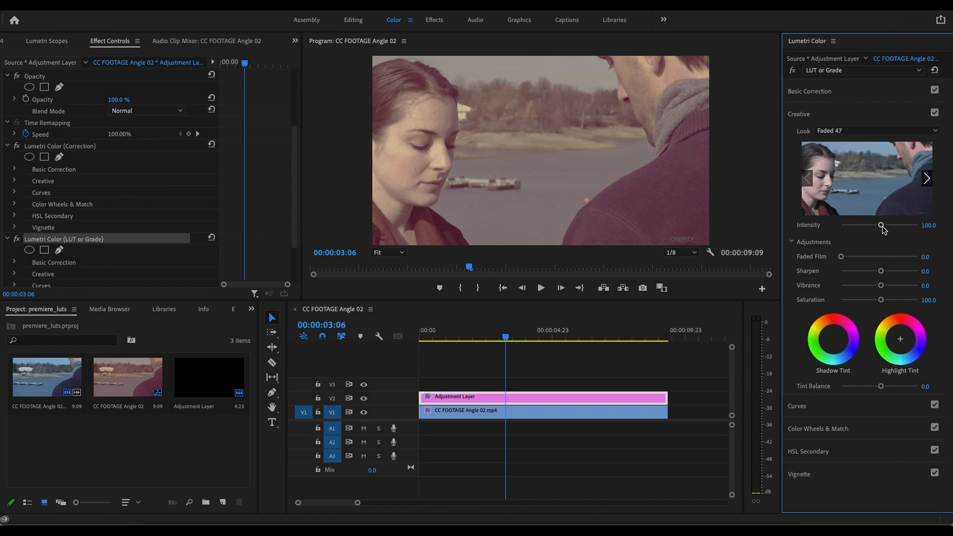
pyautogui.moveTo(881, 226); pyautogui.dragTo(862, 229)
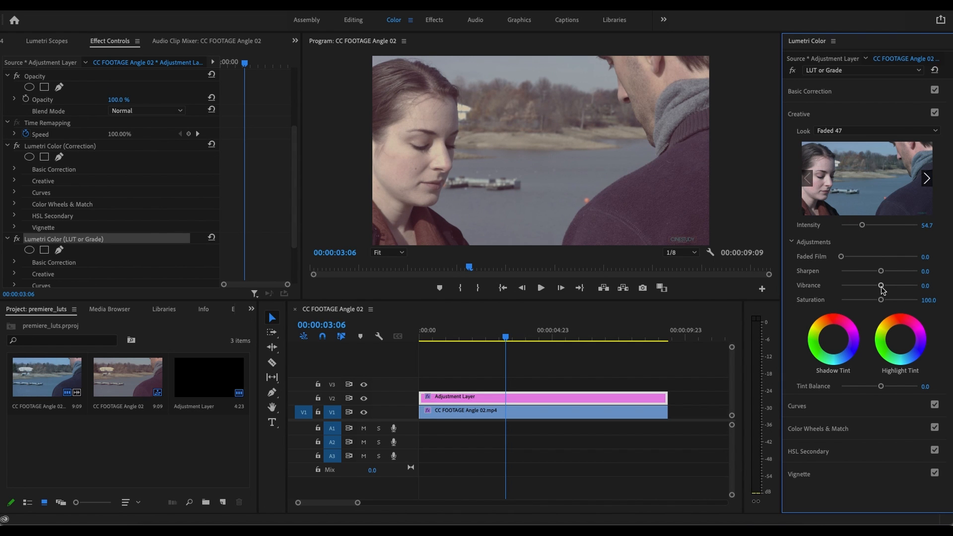
pyautogui.moveTo(881, 286); pyautogui.dragTo(873, 290)
pyautogui.click(526, 400)
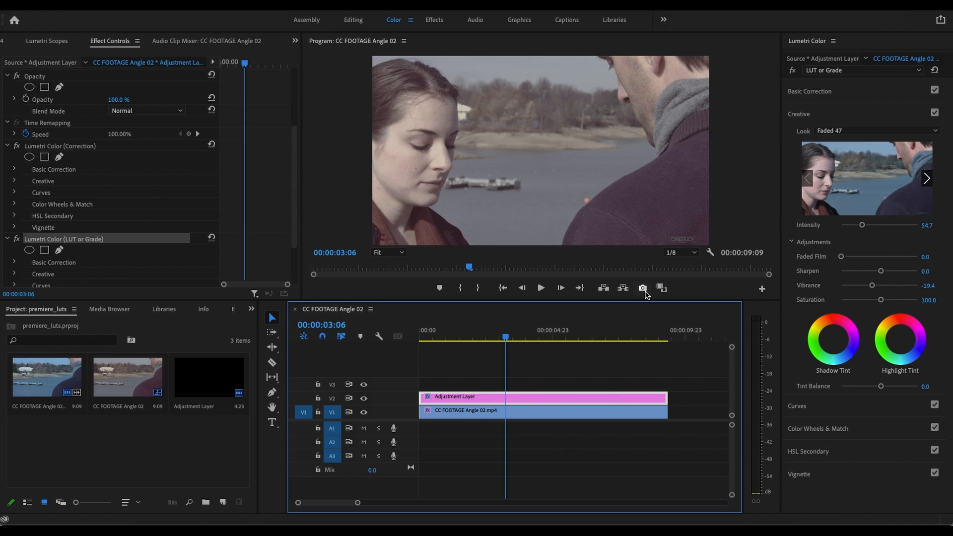
# - Review the adjustment layer's two Lumetri effects in the Color and Effects workspaces, ending in Color with LUT or Grade selected
pyautogui.click(107, 146)
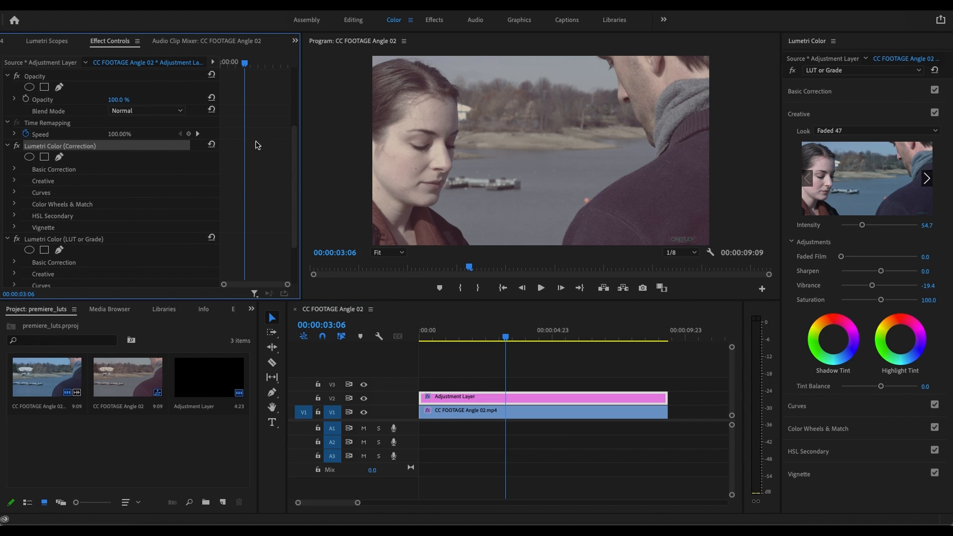
pyautogui.click(830, 92)
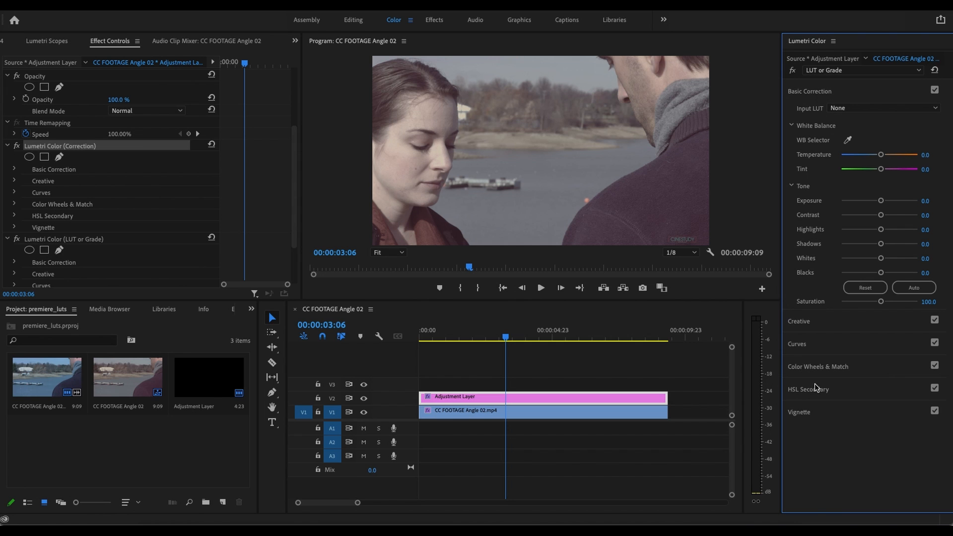
pyautogui.click(436, 21)
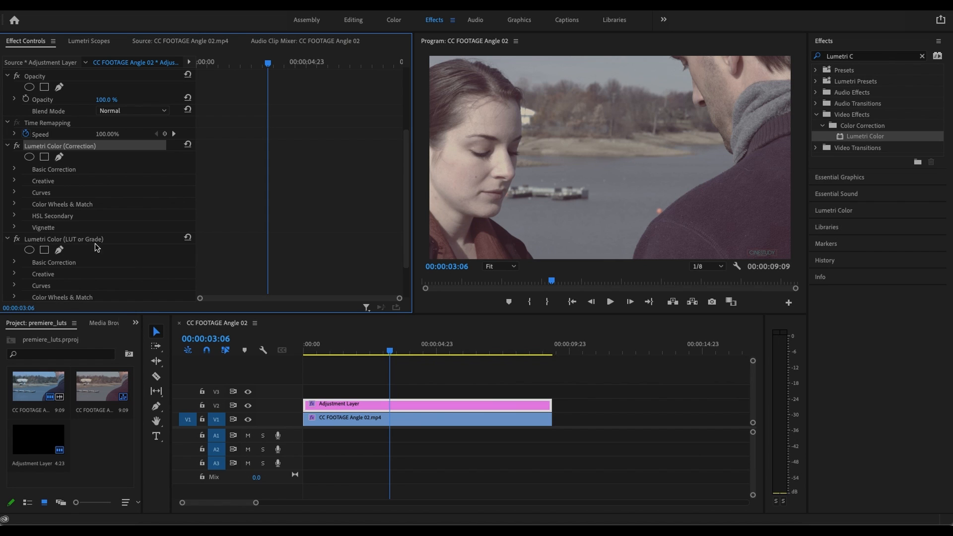
pyautogui.click(86, 240)
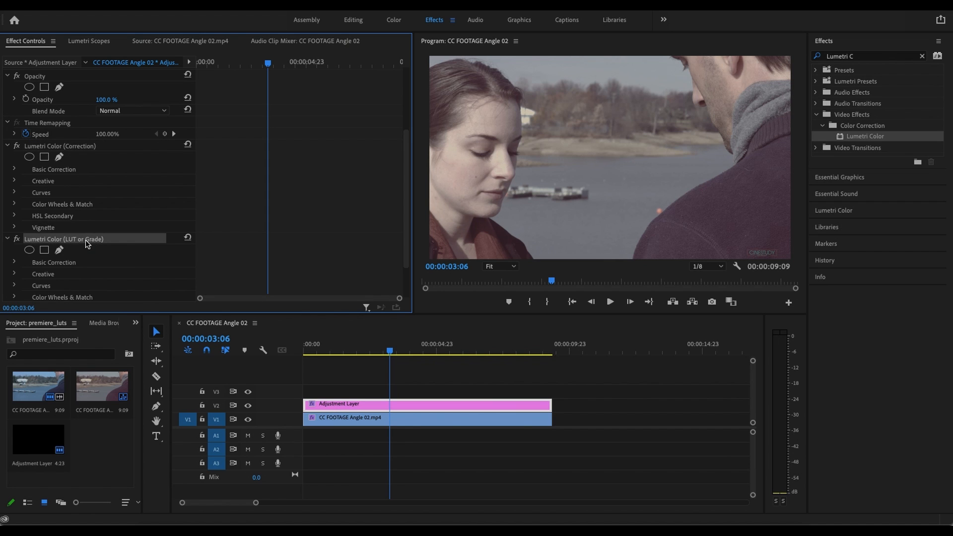
pyautogui.click(395, 21)
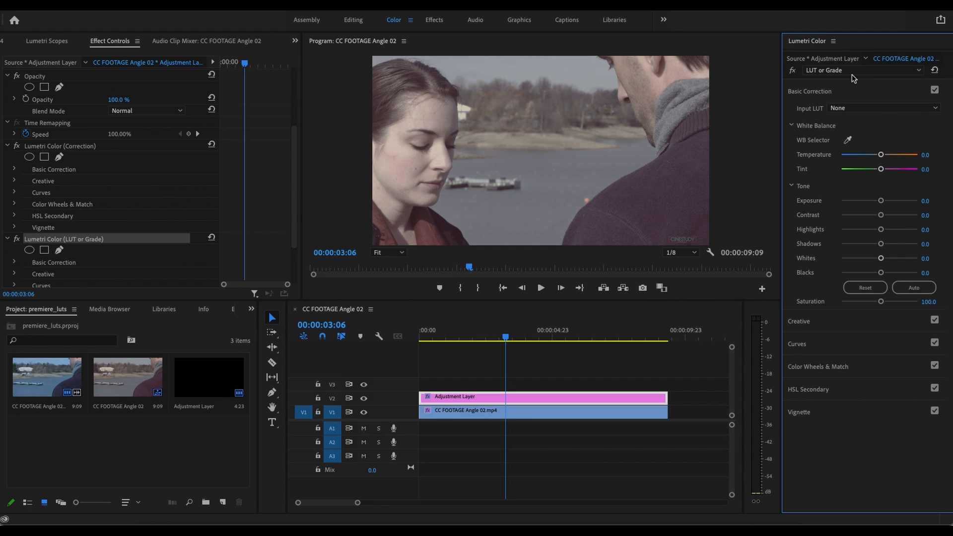
# - Compare the footage with the LUT or Grade effect's Creative section off and on, and move the playhead to 00:00:03:21
pyautogui.click(829, 326)
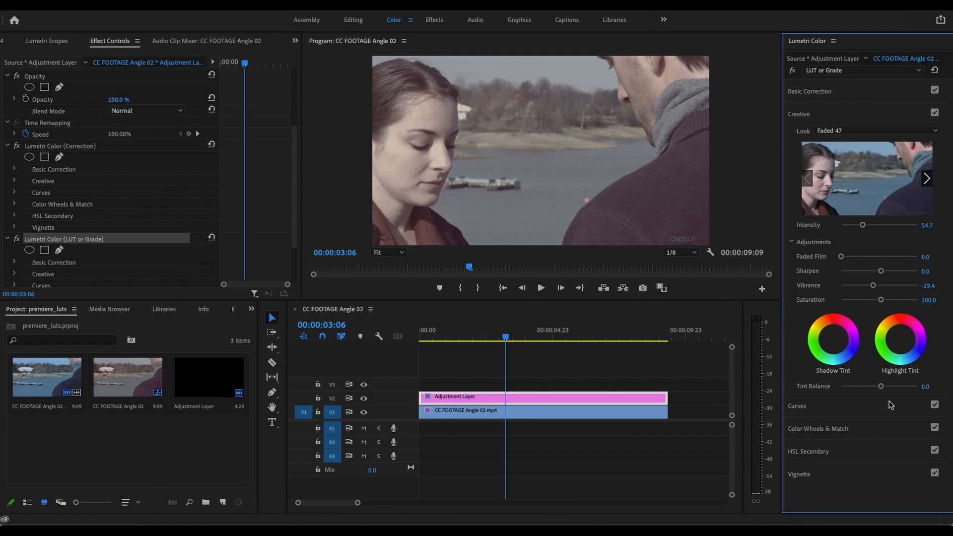
pyautogui.click(936, 113)
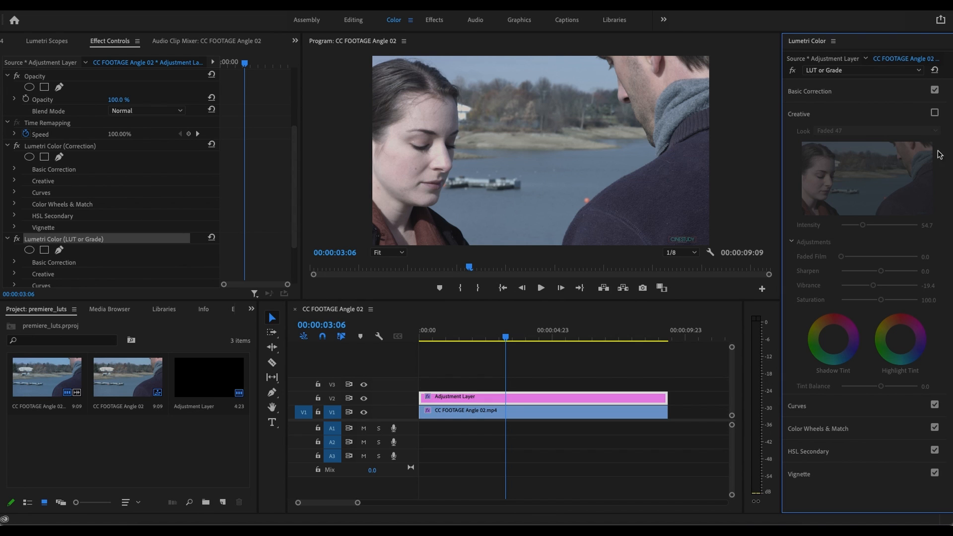
pyautogui.click(936, 114)
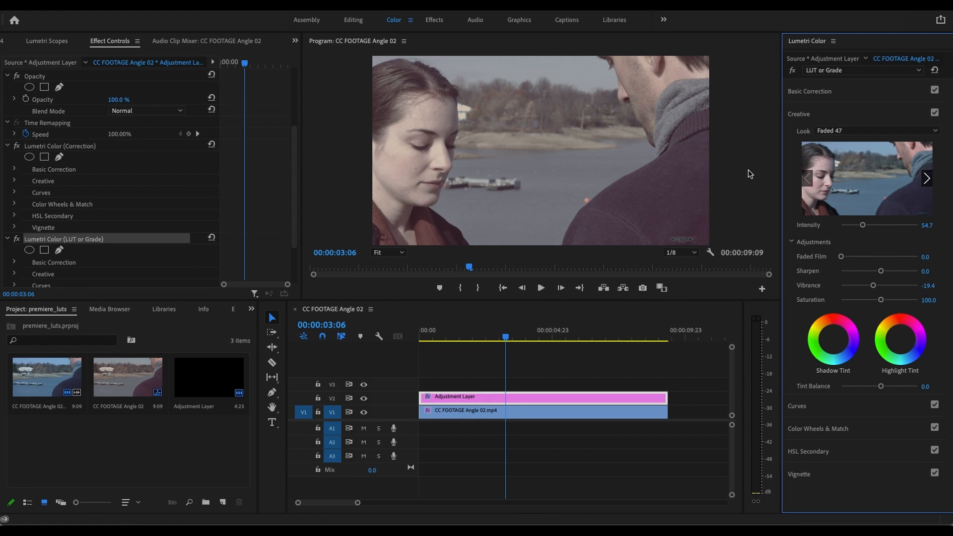
pyautogui.moveTo(468, 269); pyautogui.dragTo(499, 290)
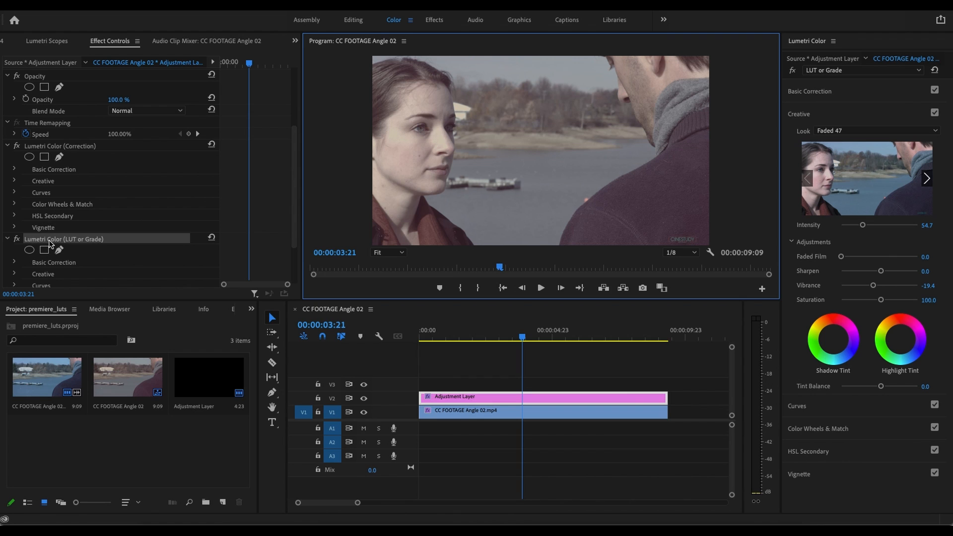
# - Try lowering the middle of the LUT or Grade effect's blue RGB curve, reset it and switch to the white channel
pyautogui.click(823, 412)
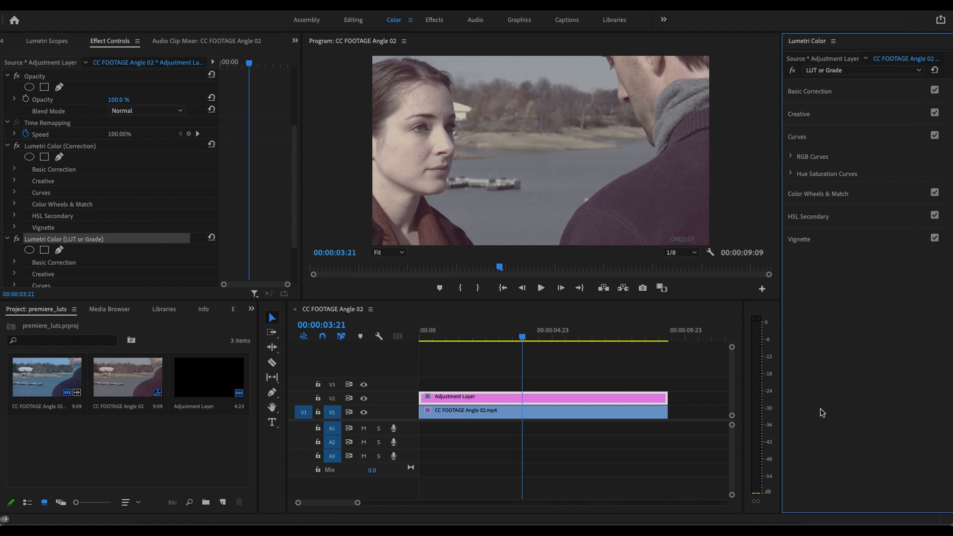
pyautogui.click(793, 157)
pyautogui.click(897, 189)
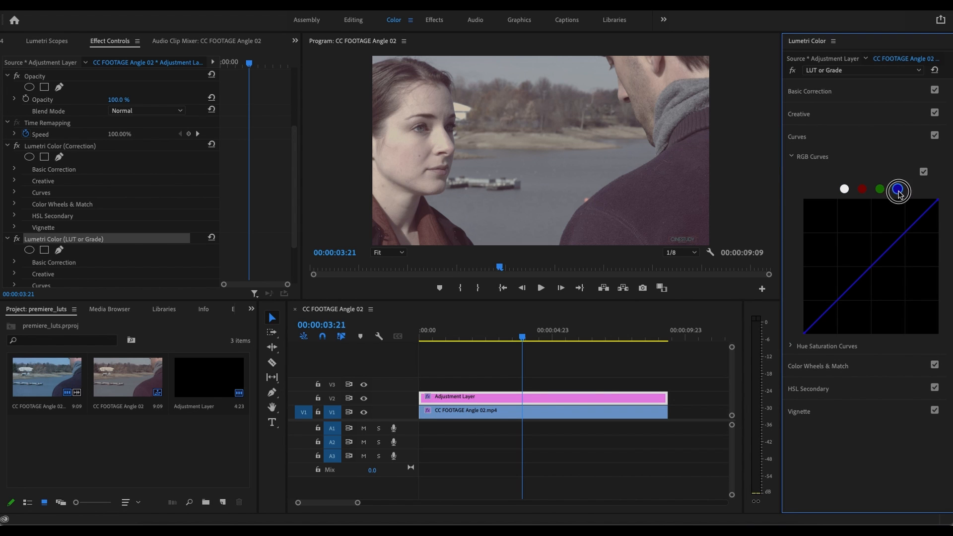
pyautogui.moveTo(875, 269); pyautogui.dragTo(882, 279)
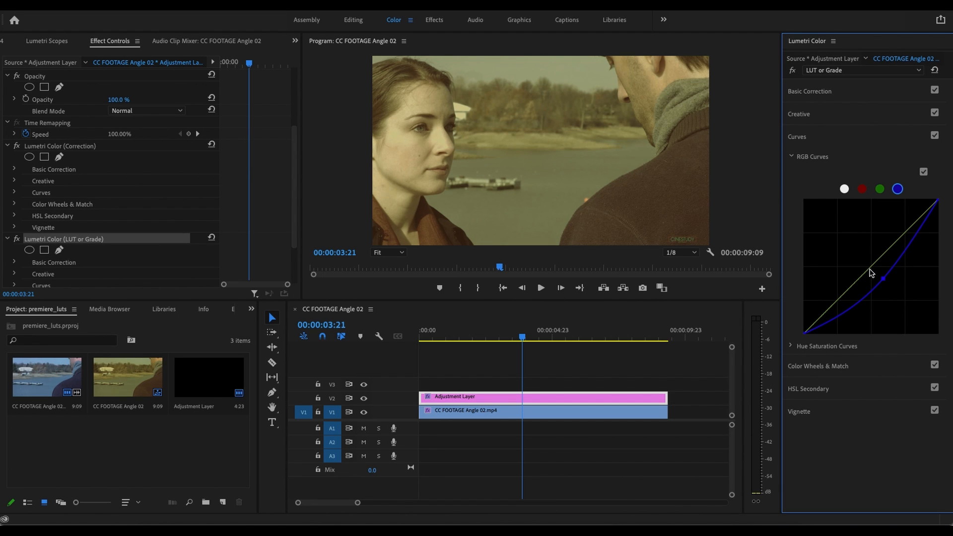
pyautogui.doubleClick(870, 273)
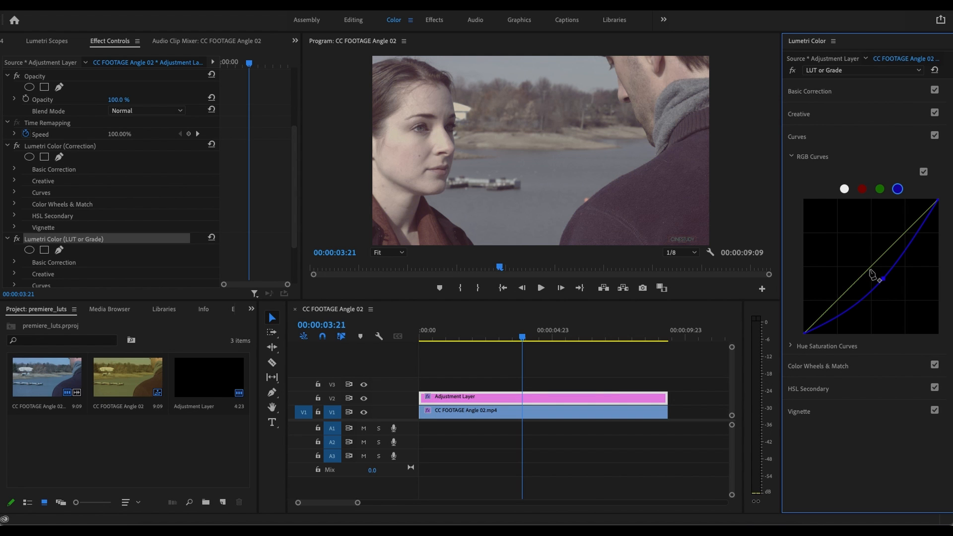
pyautogui.click(845, 188)
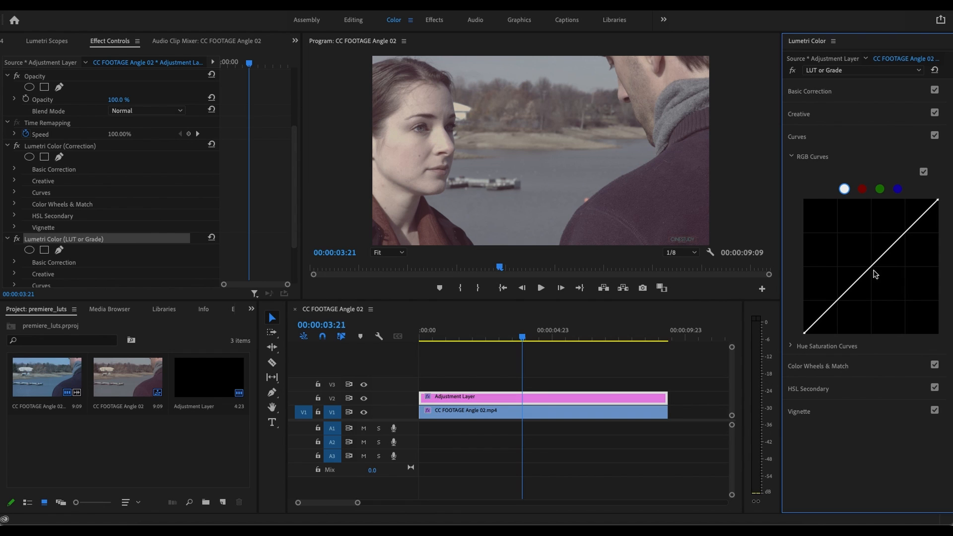